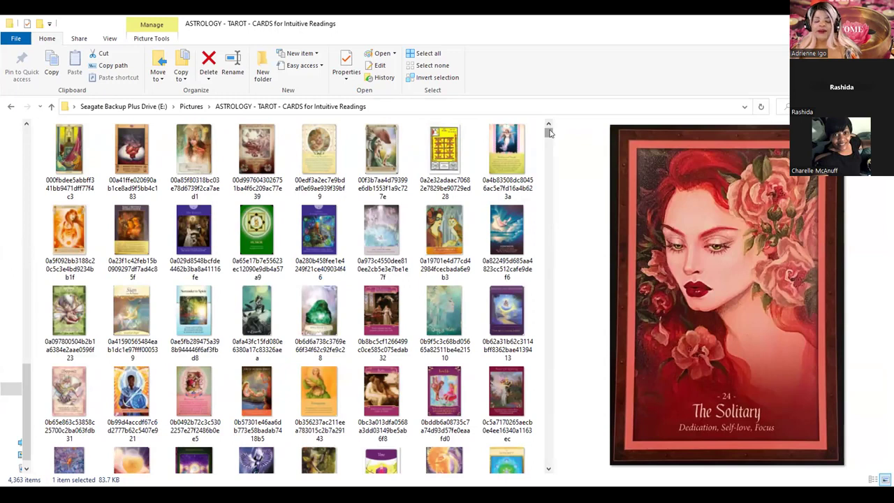
left_click_drag(549, 132, 549, 152)
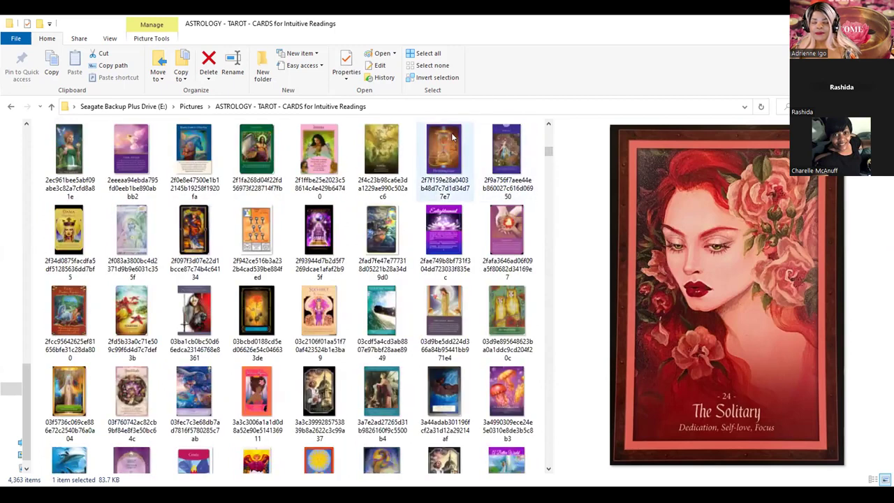
Select the 2f7f159e… thumbnail to preview The Waiting Game card.
left_click(452, 136)
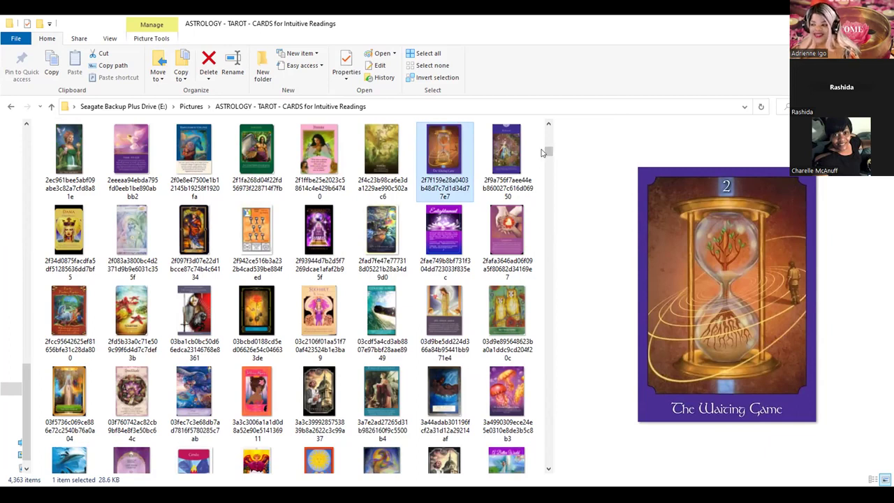
left_click_drag(546, 153, 540, 128)
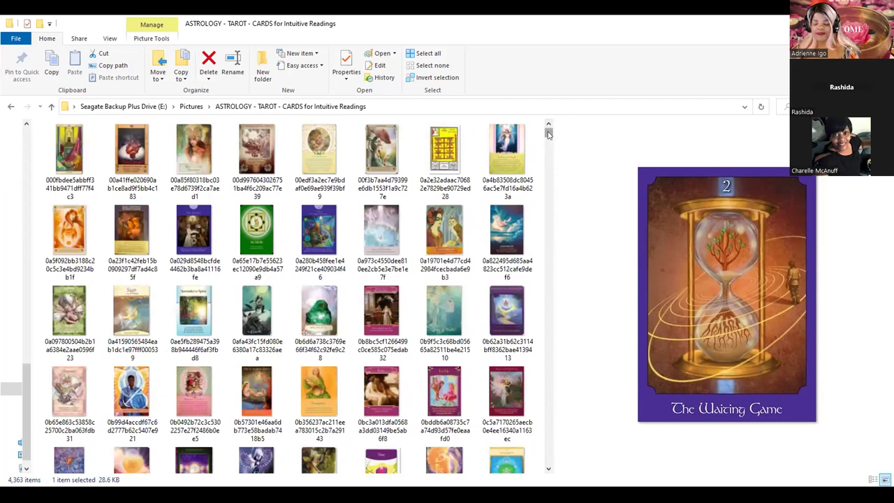
left_click_drag(548, 135, 549, 150)
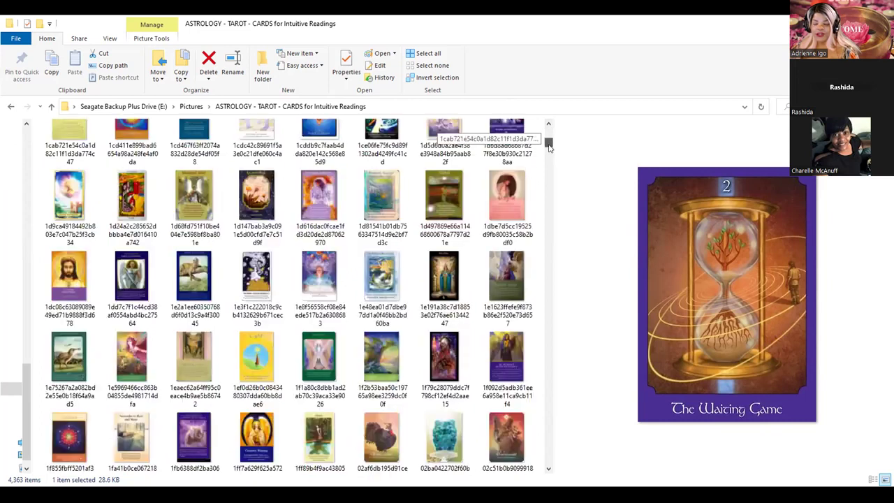
mouse_move(549, 151)
left_mouse_down()
mouse_move(555, 138)
mouse_move(555, 155)
left_mouse_up()
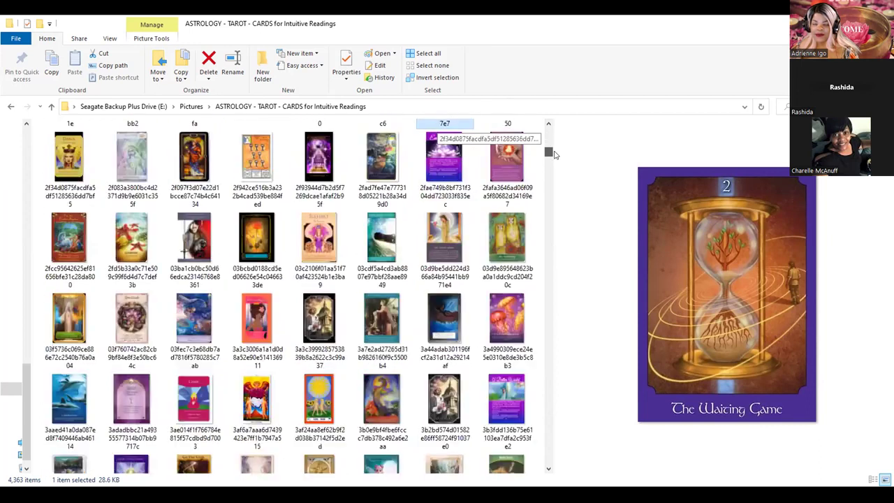
left_click_drag(555, 155, 555, 189)
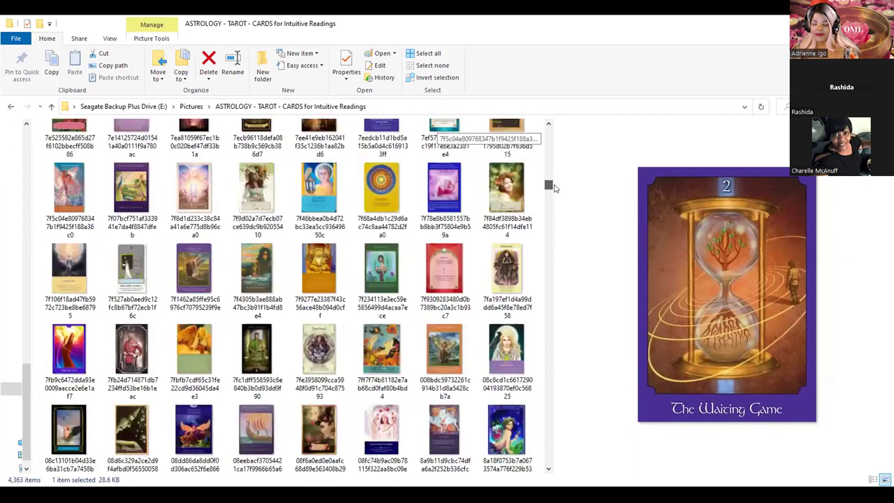
left_click(501, 179)
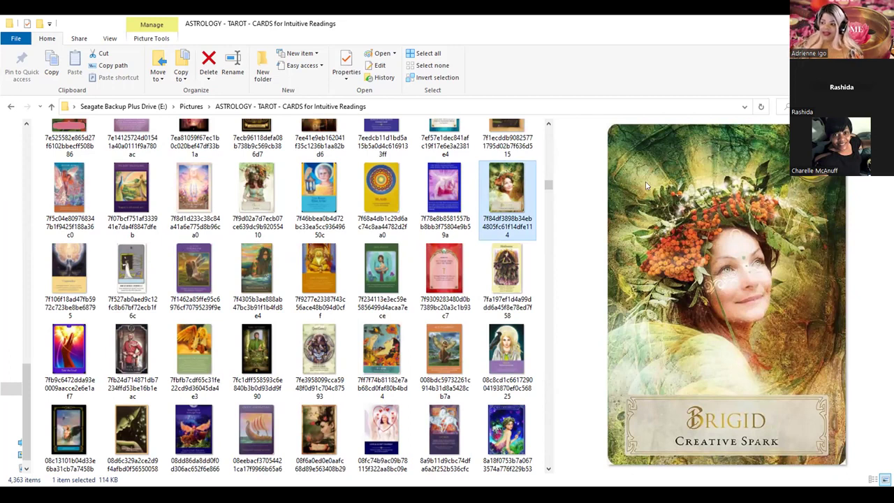
left_click_drag(548, 184, 542, 125)
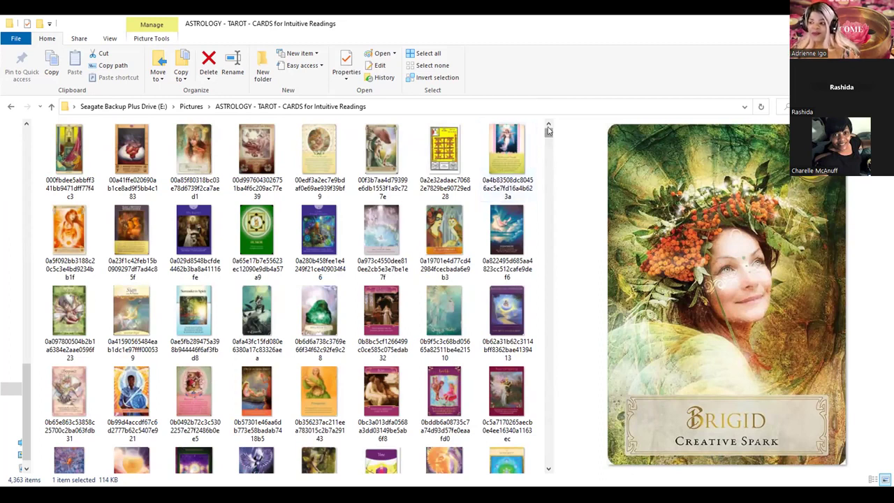
scroll(549, 130, "down", 3)
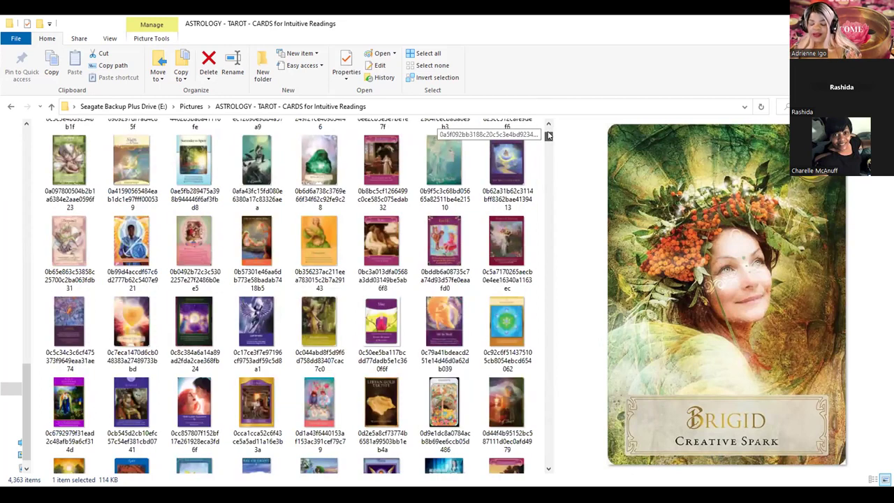
scroll(549, 133, "down", 3)
scroll(549, 136, "down", 3)
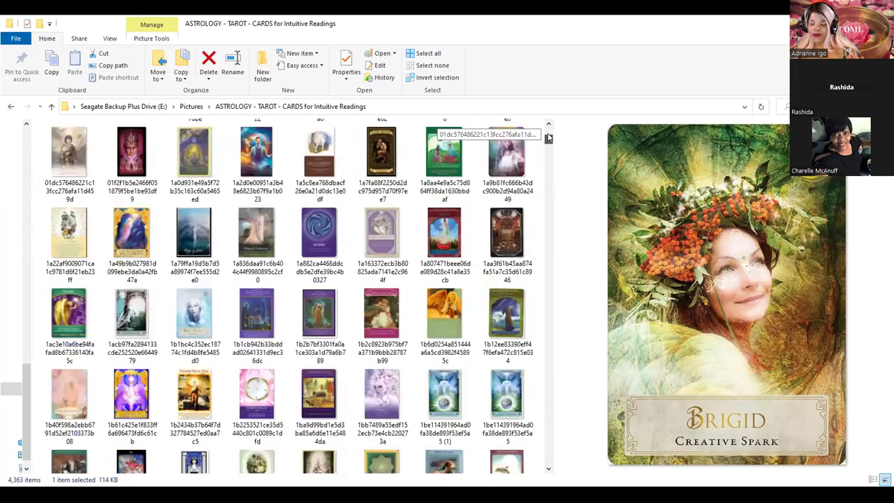
scroll(549, 138, "down", 3)
scroll(549, 141, "down", 3)
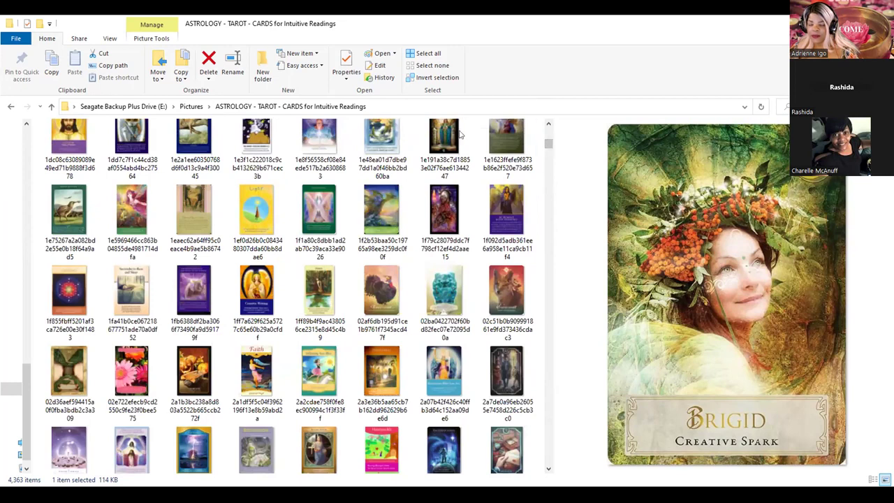
Select the 1e191a38c7… thumbnail to preview the King of Cups card.
left_click(444, 125)
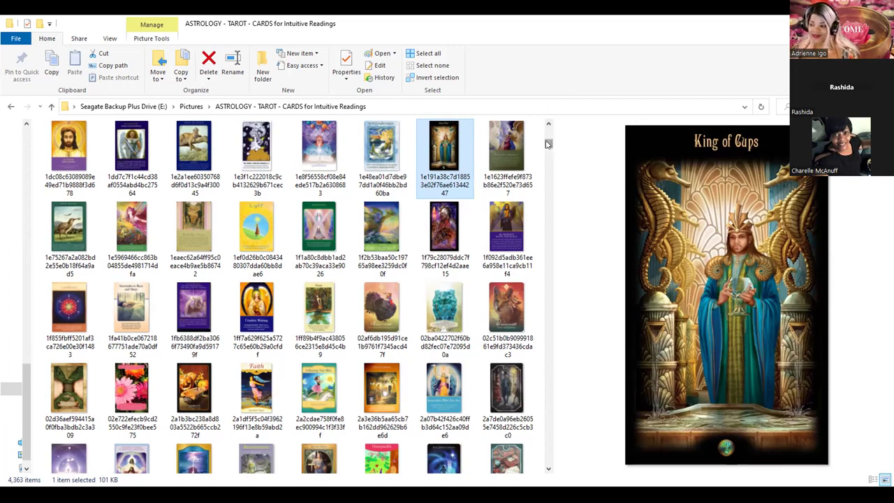
left_click_drag(548, 144, 548, 127)
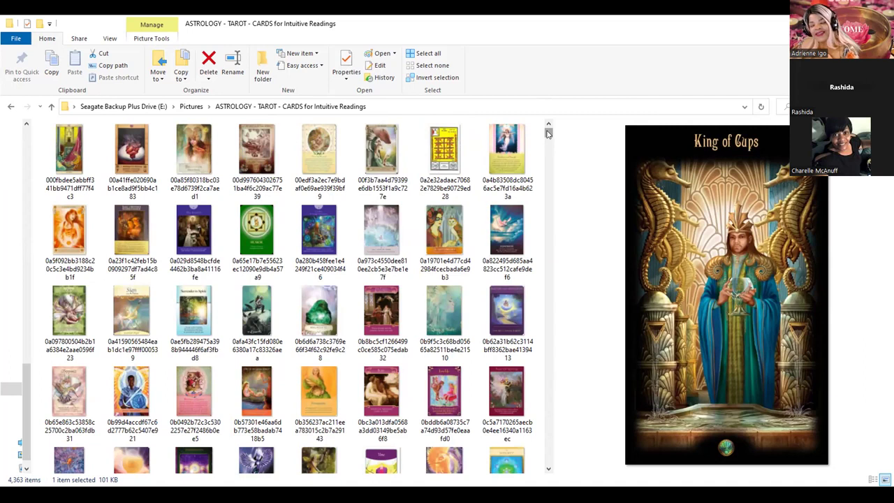
left_click_drag(548, 132, 548, 142)
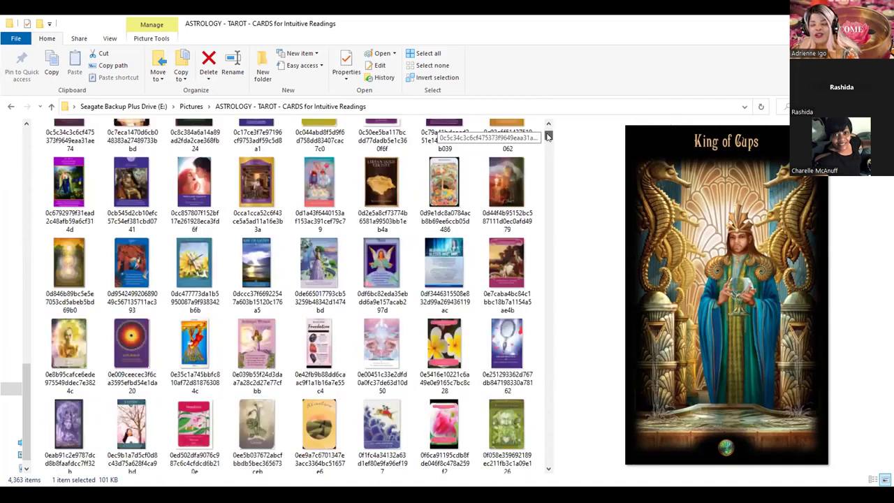
left_click_drag(548, 143, 549, 222)
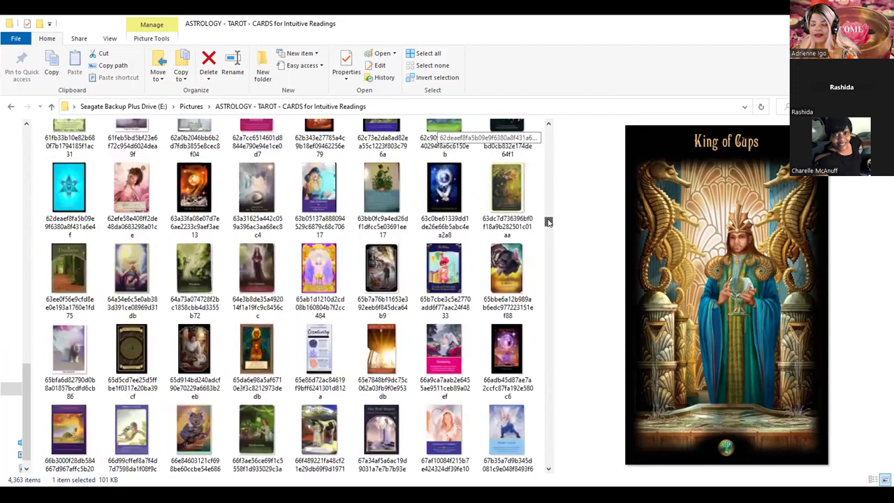
Select the 63c0be… thumbnail to preview the Gabriel, Divine Messenger card.
left_click(452, 198)
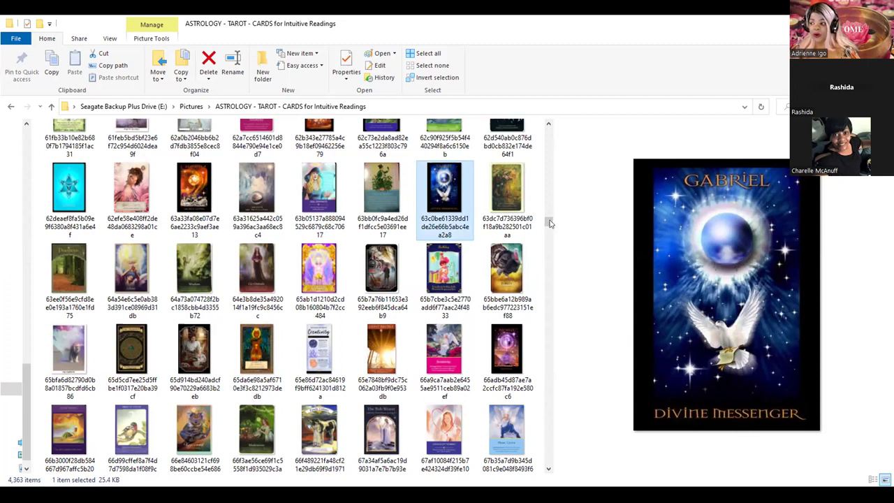
mouse_move(548, 222)
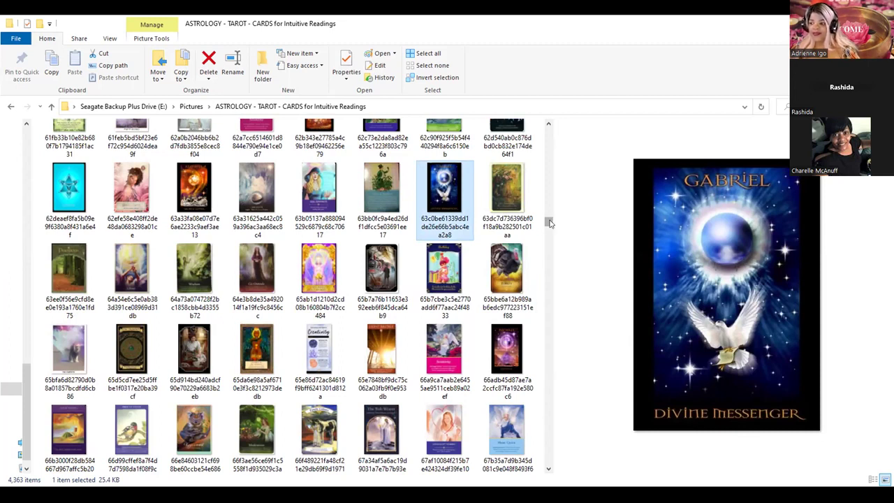
left_click_drag(548, 222, 548, 120)
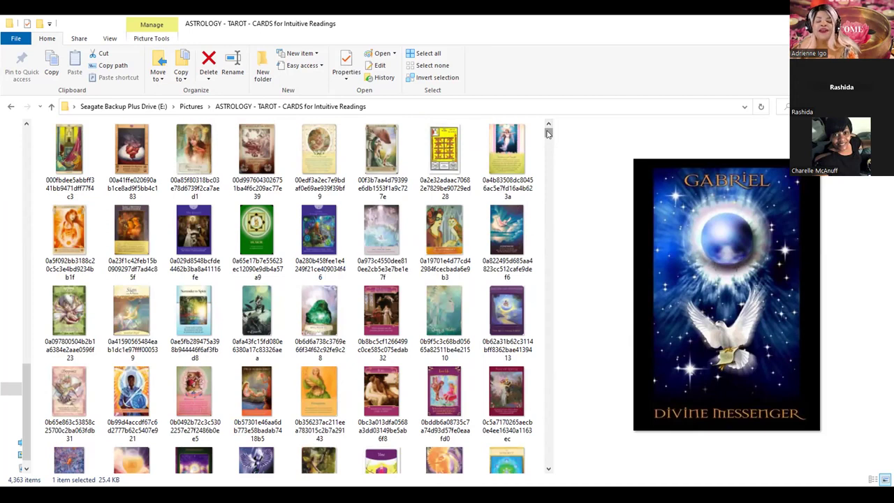
left_click_drag(548, 134, 548, 141)
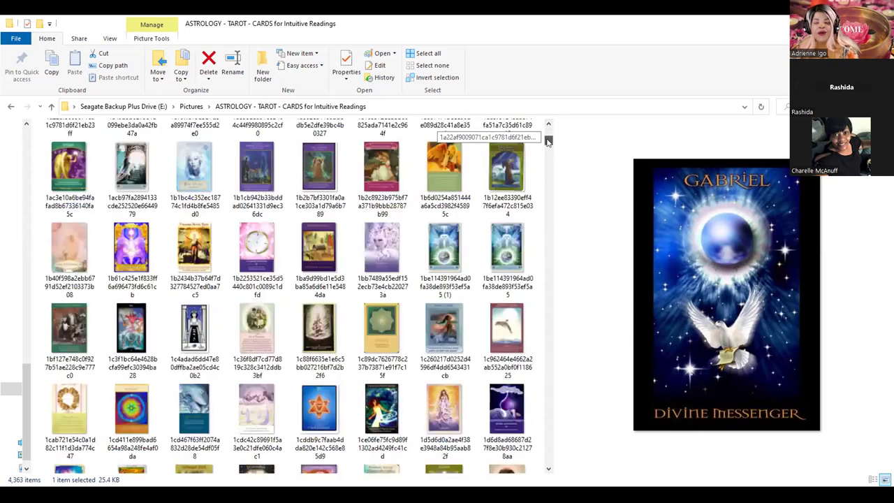
left_click_drag(548, 141, 548, 168)
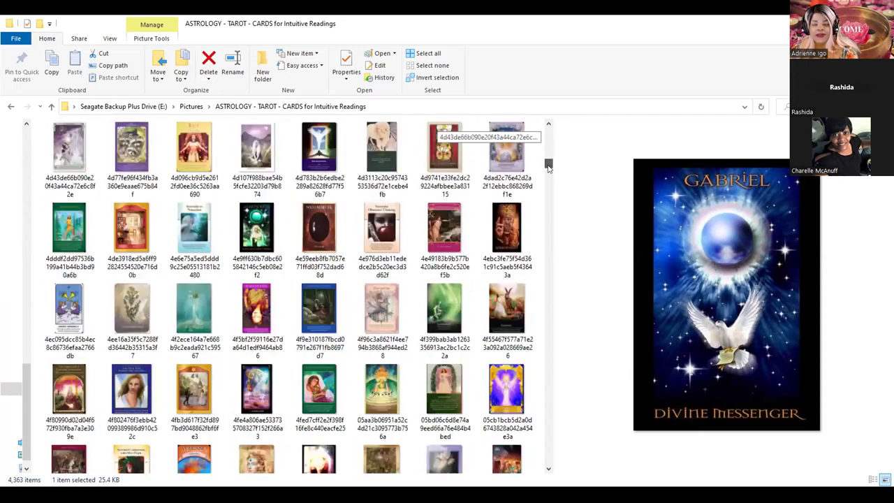
mouse_move(548, 167)
left_mouse_down()
mouse_move(550, 41)
mouse_move(548, 62)
left_mouse_up()
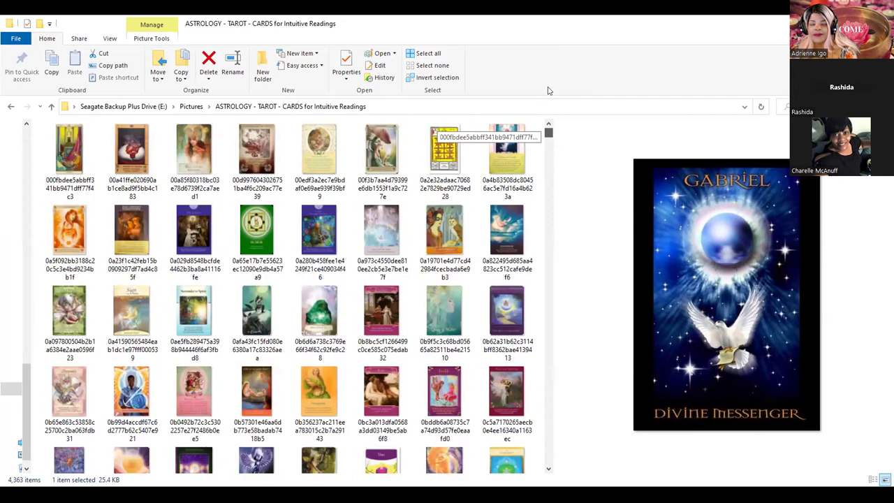
left_click_drag(549, 132, 549, 189)
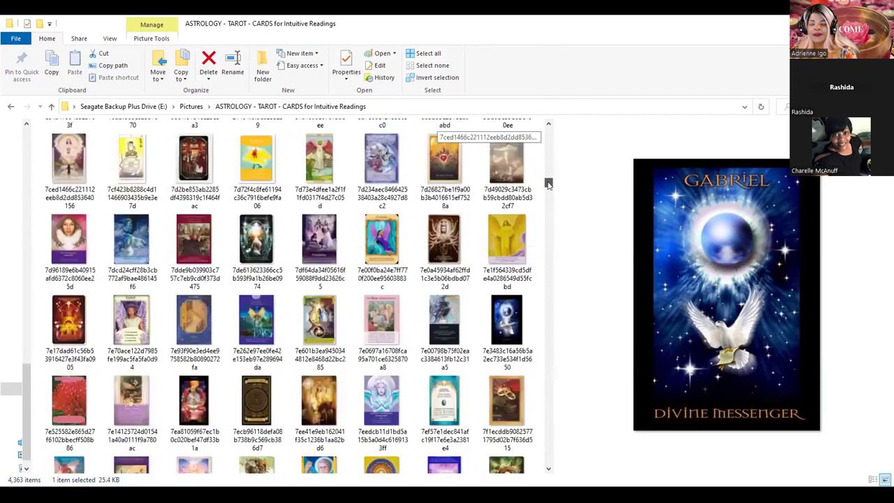
left_click_drag(548, 188, 549, 247)
left_click(548, 247)
left_click(549, 247)
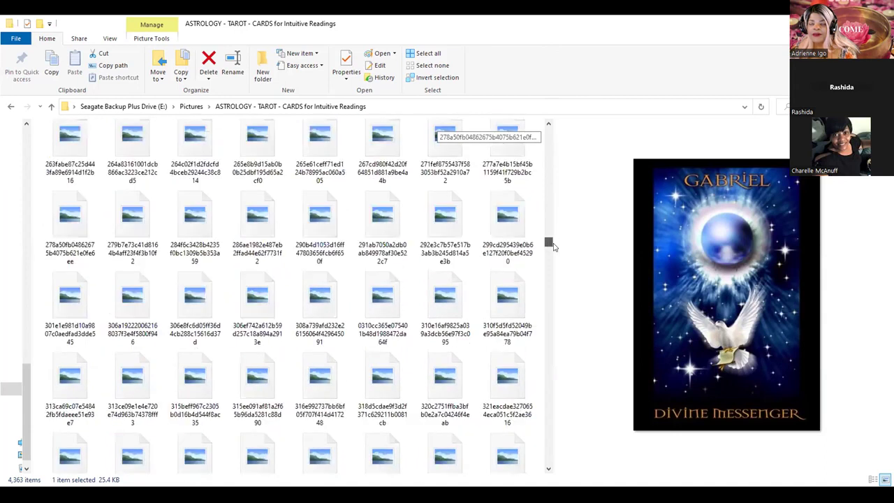
scroll(549, 247, "down", 1)
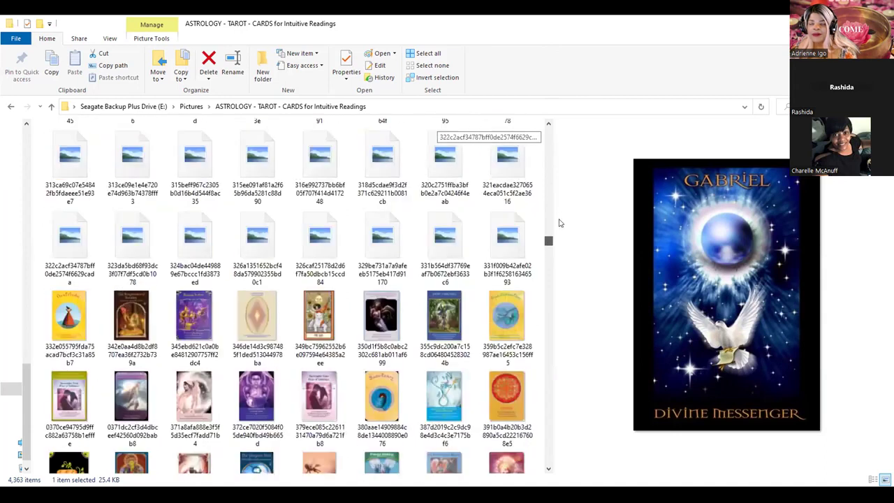
scroll(558, 223, "down", 3)
scroll(562, 210, "down", 3)
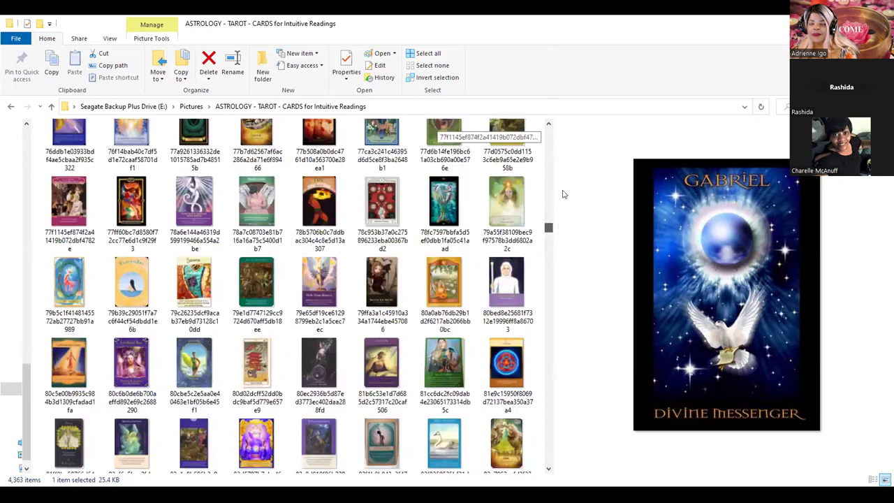
mouse_move(564, 194)
left_mouse_down()
mouse_move(565, 250)
mouse_move(569, 245)
left_mouse_up()
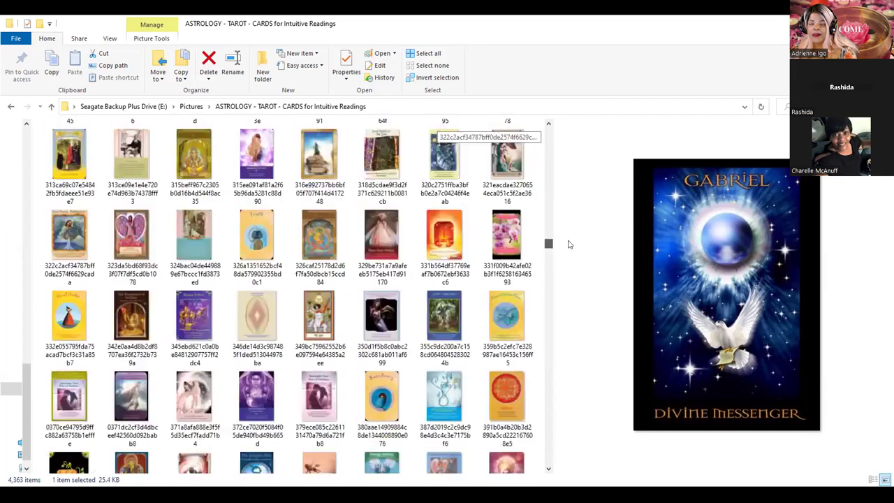
Select the 320c2751… thumbnail to preview the Opportunity card.
left_click(459, 193)
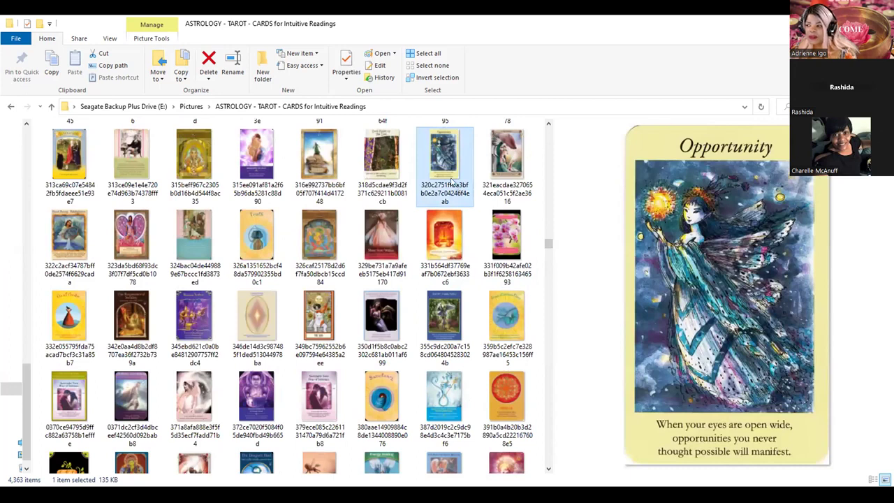